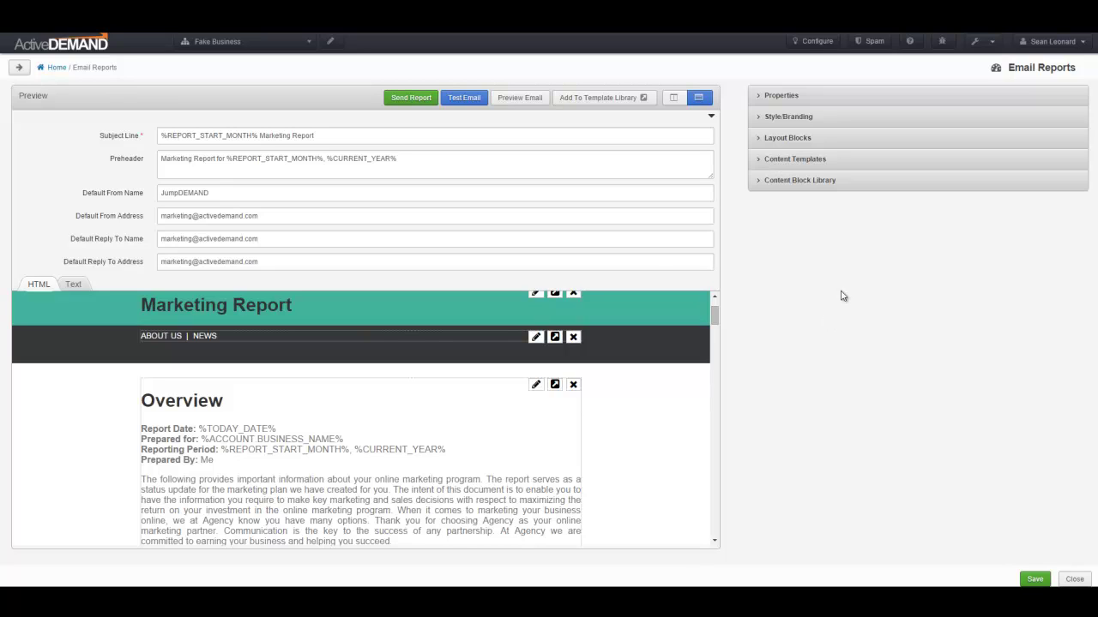
Step: Check the main navigation, hide it again, and collapse the report's subject and sender fields above the preview
click(20, 69)
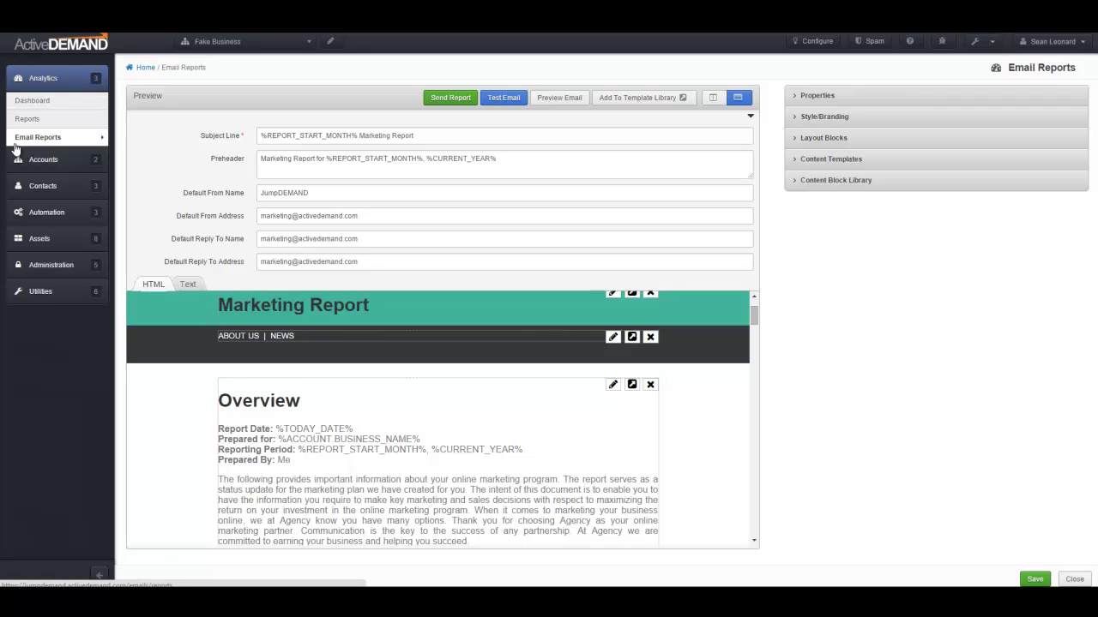
click(97, 577)
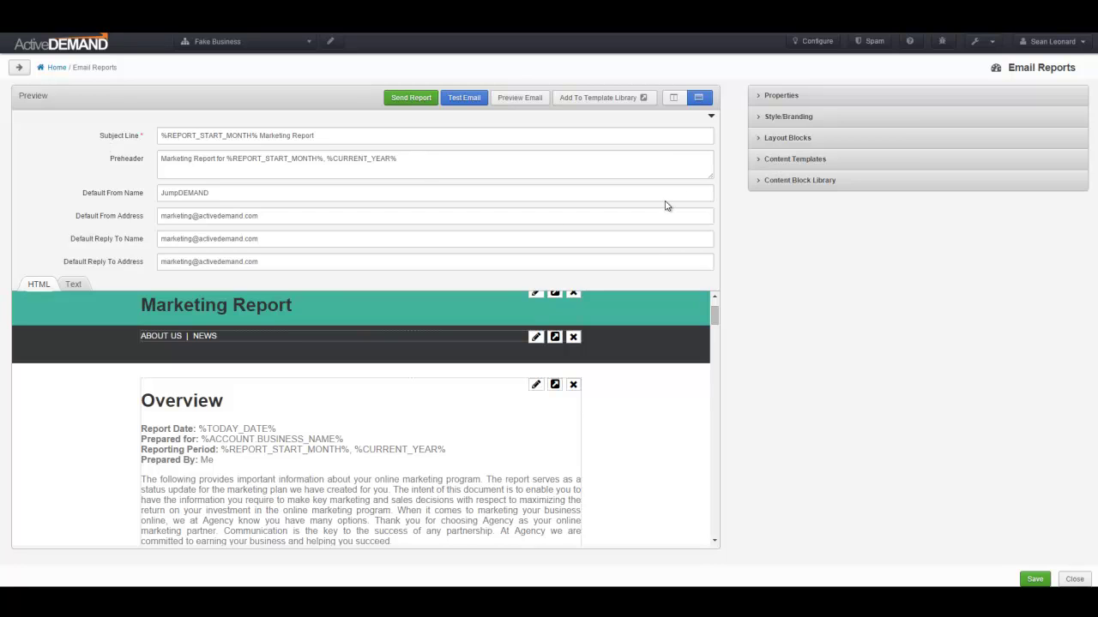
click(710, 118)
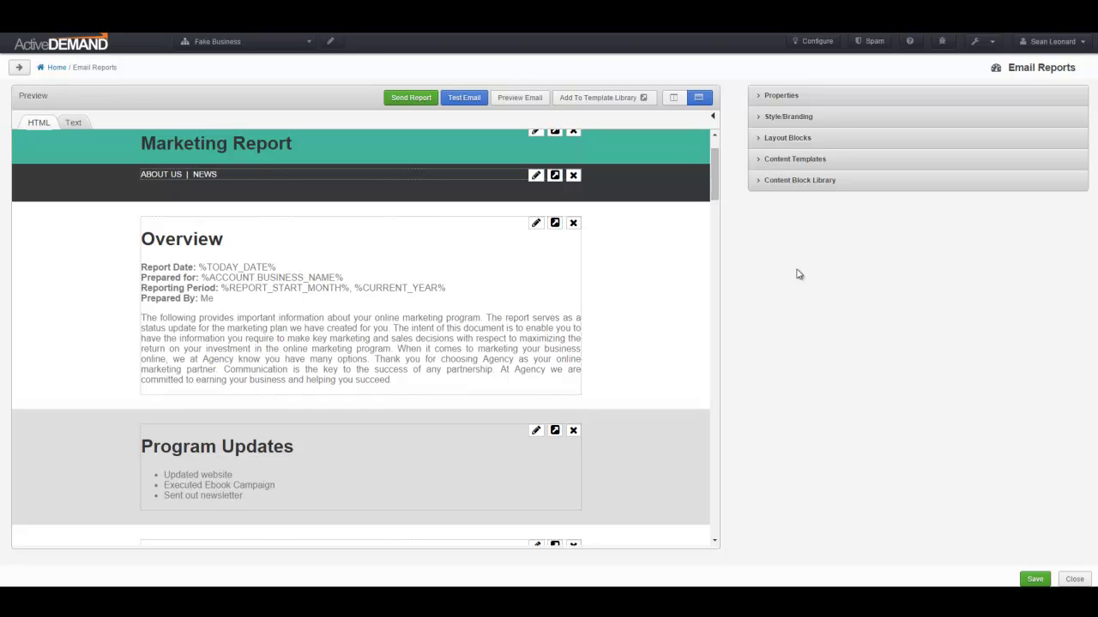
Step: Examine the recipient and time range options for sending the report, and close the dialog without sending
click(410, 100)
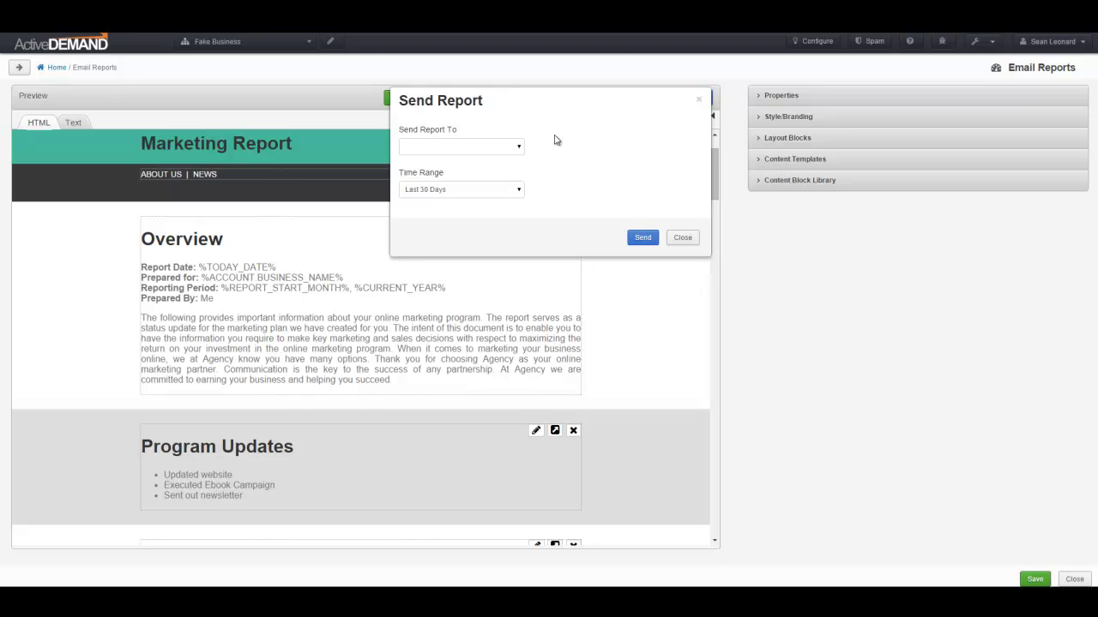
click(683, 239)
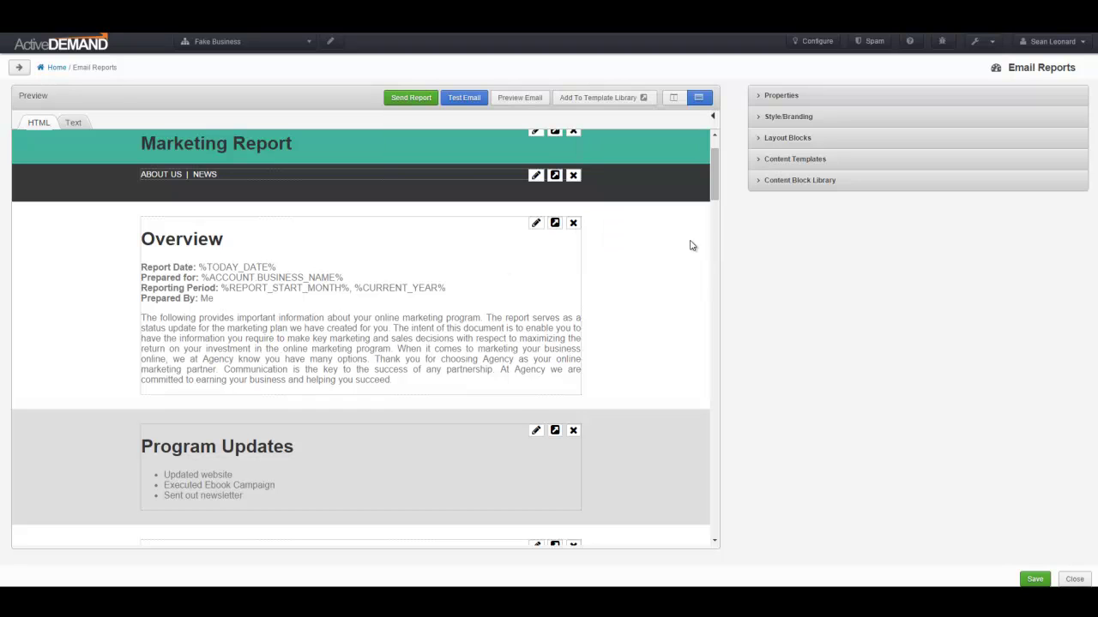
Step: Search the dynamic fields for "rep" from the Overview text block, and leave the block without inserting a field
drag(713, 169, 717, 173)
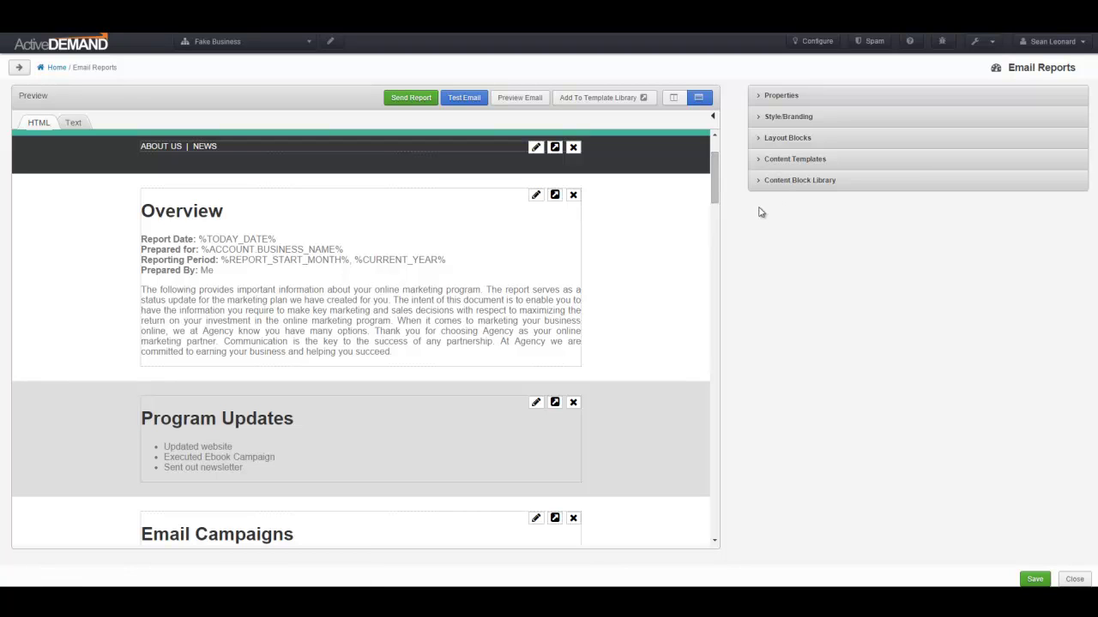
click(375, 315)
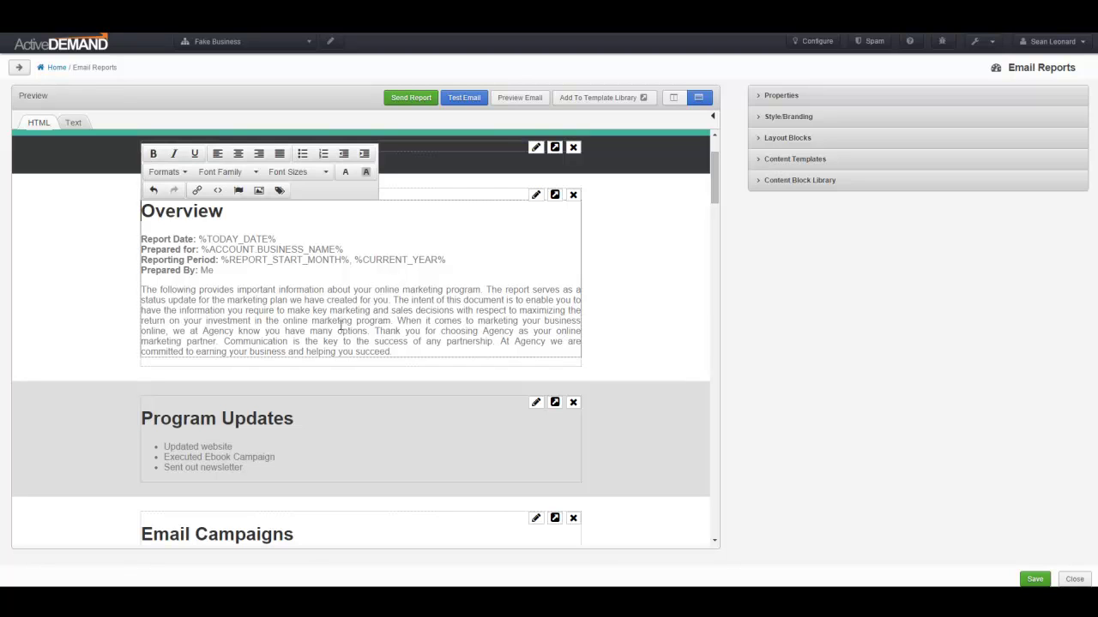
click(389, 332)
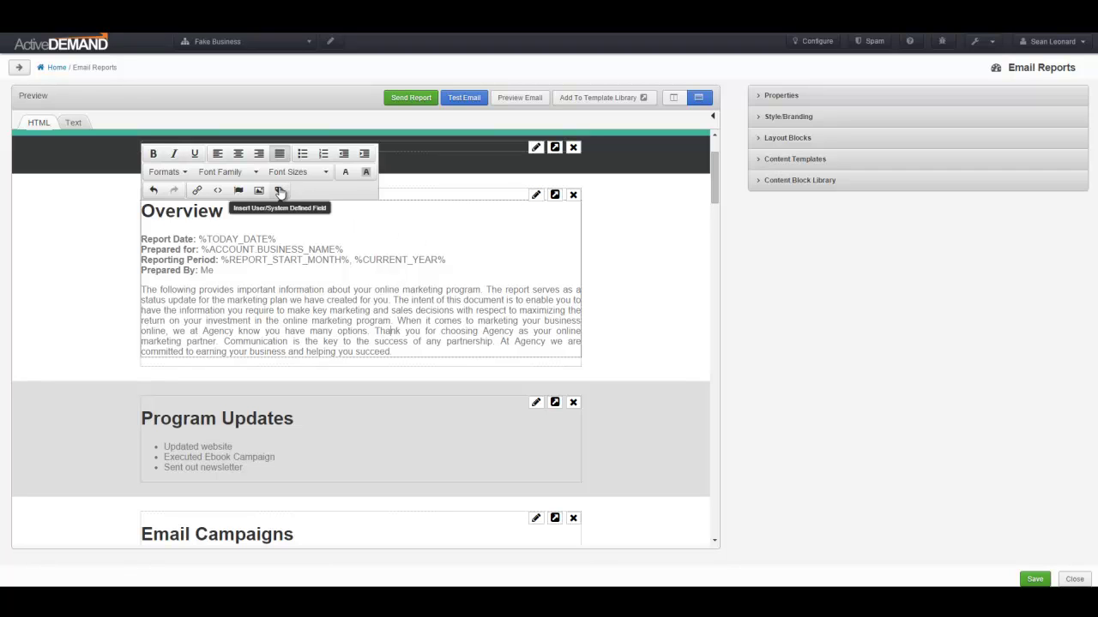
click(280, 191)
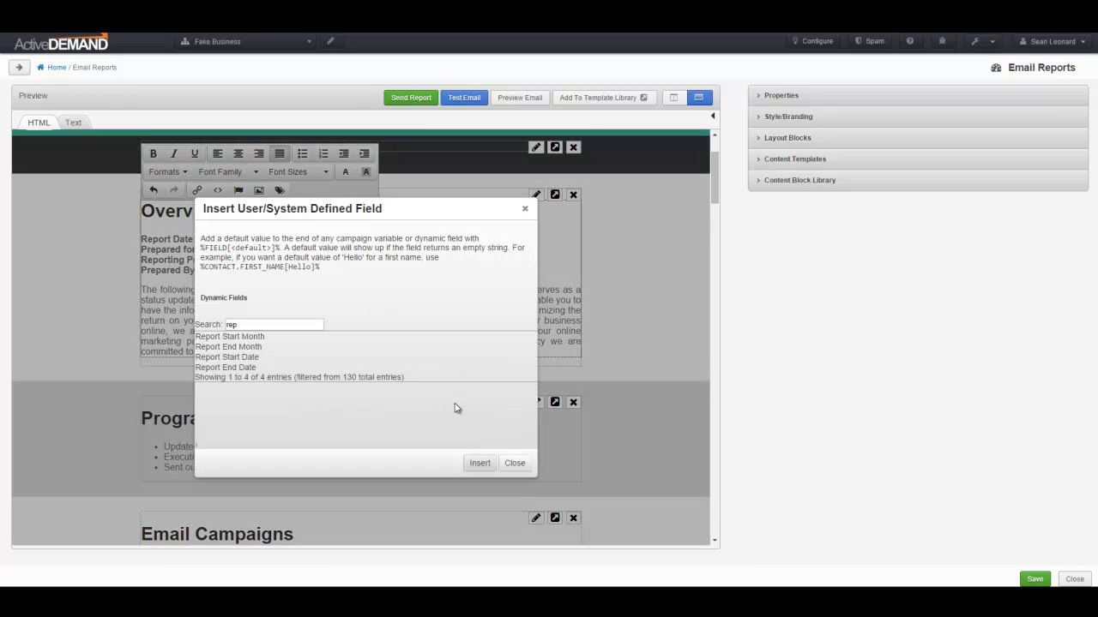
click(526, 210)
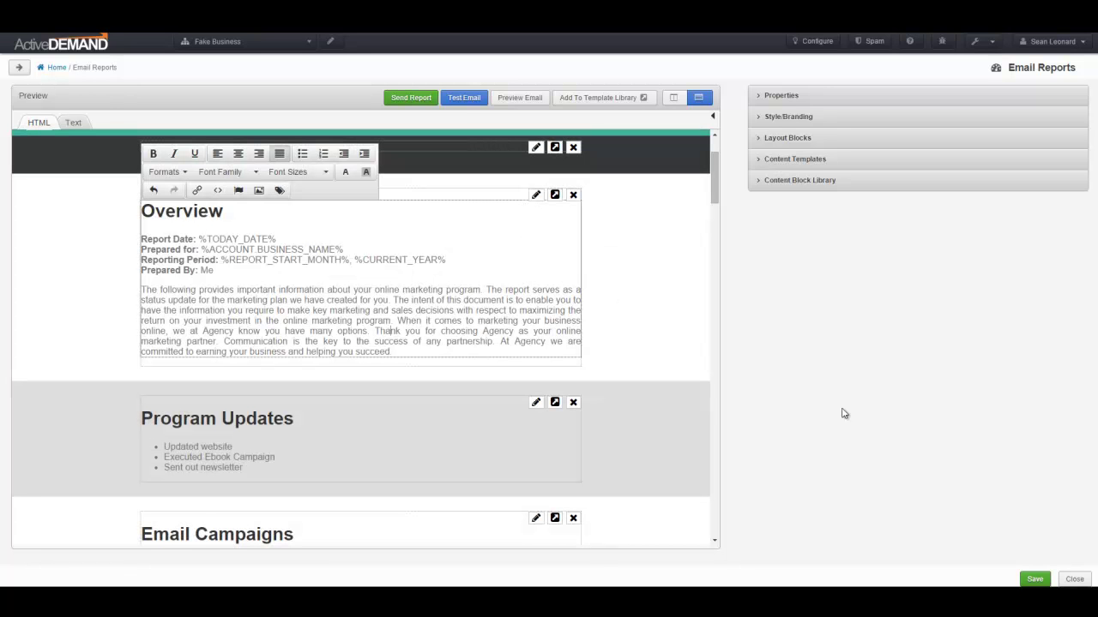
click(777, 270)
scroll(718, 210, down, 3)
scroll(720, 199, up, 3)
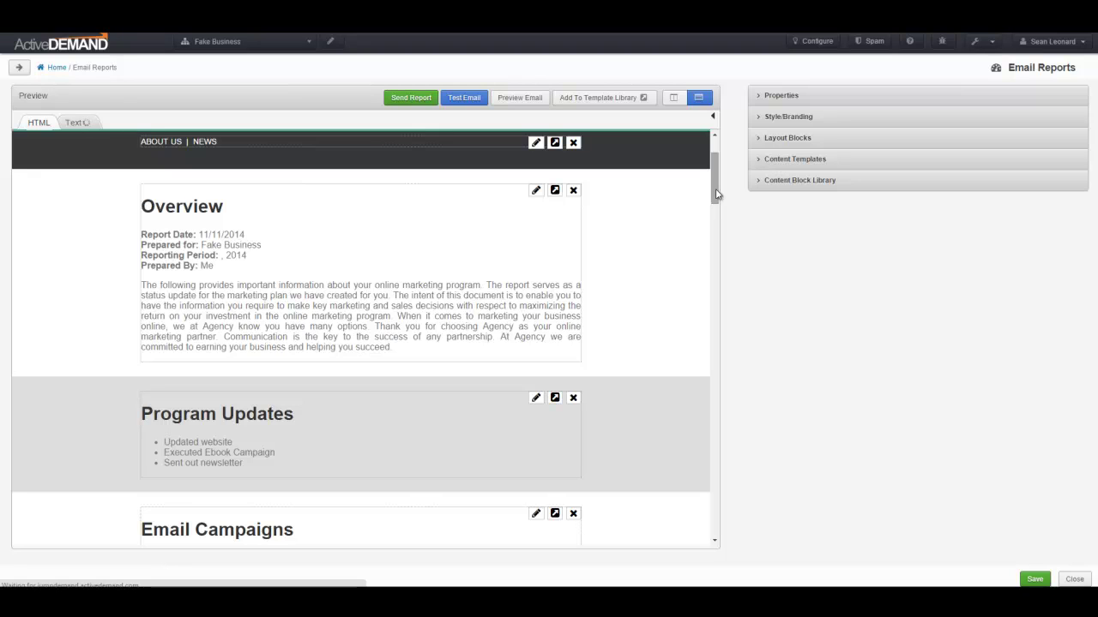
Step: Try adding the Conversion by Type content template below the Program Updates list, and remove it
click(773, 164)
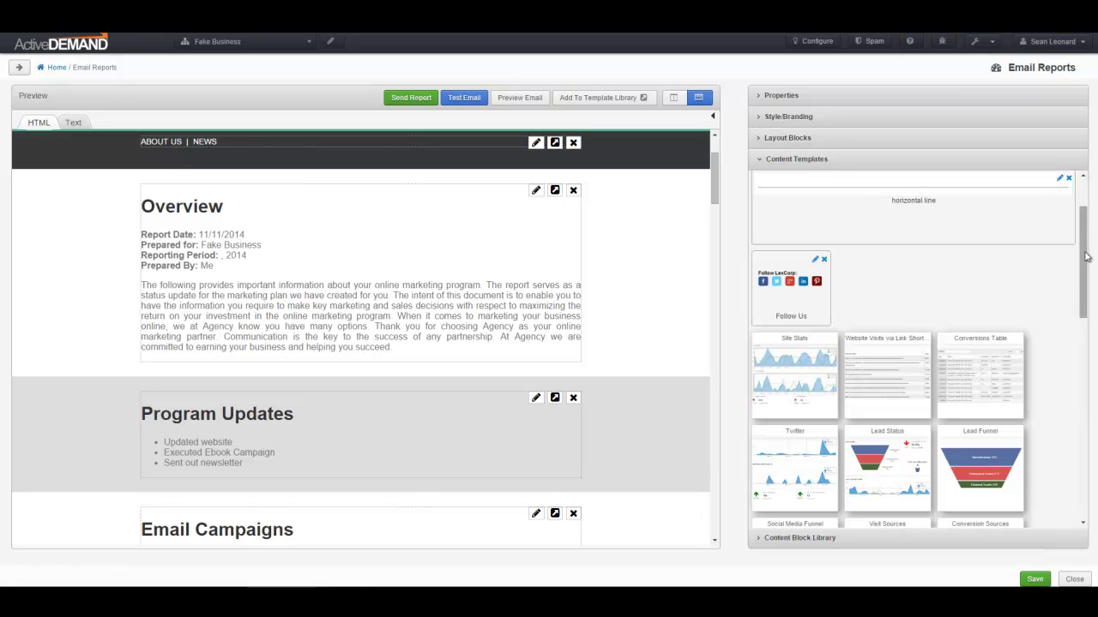
drag(1084, 250, 1085, 335)
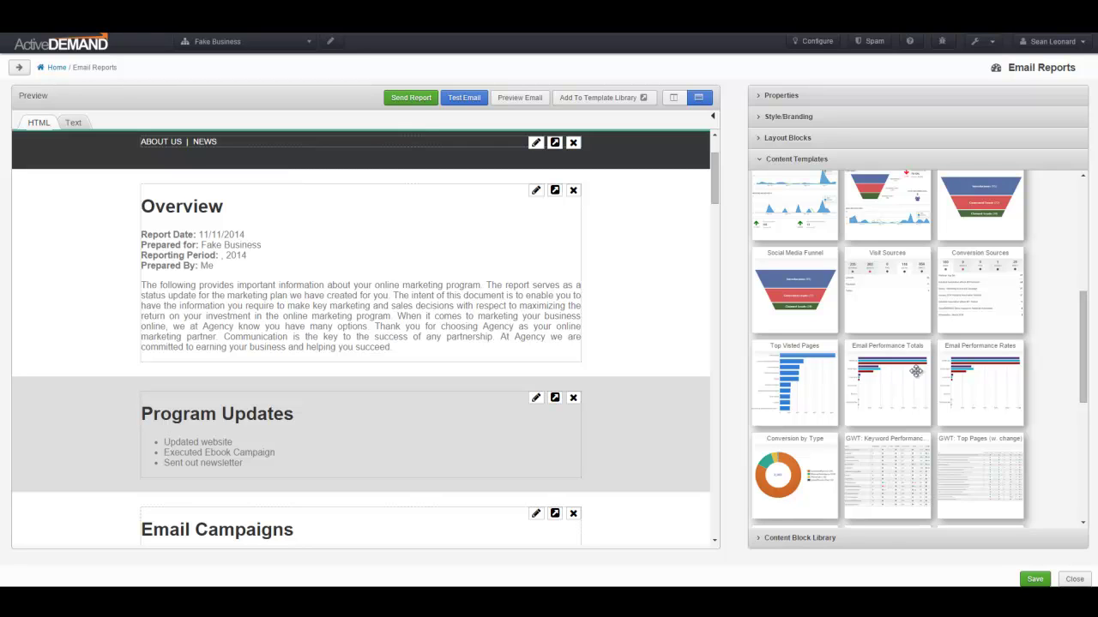
drag(1082, 338, 1082, 355)
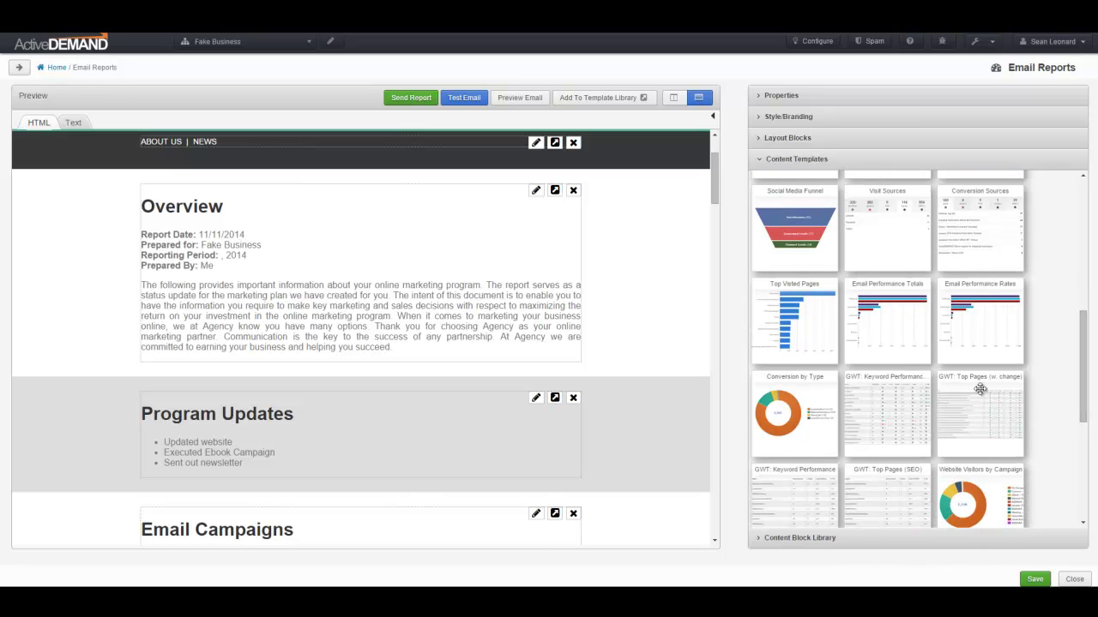
drag(814, 414, 524, 471)
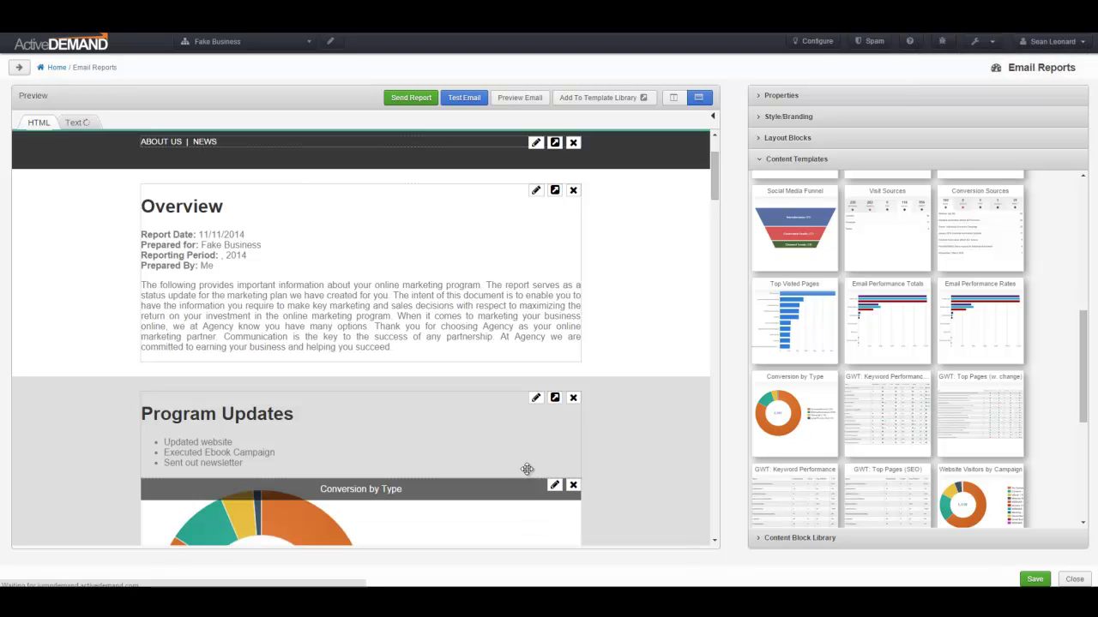
click(573, 485)
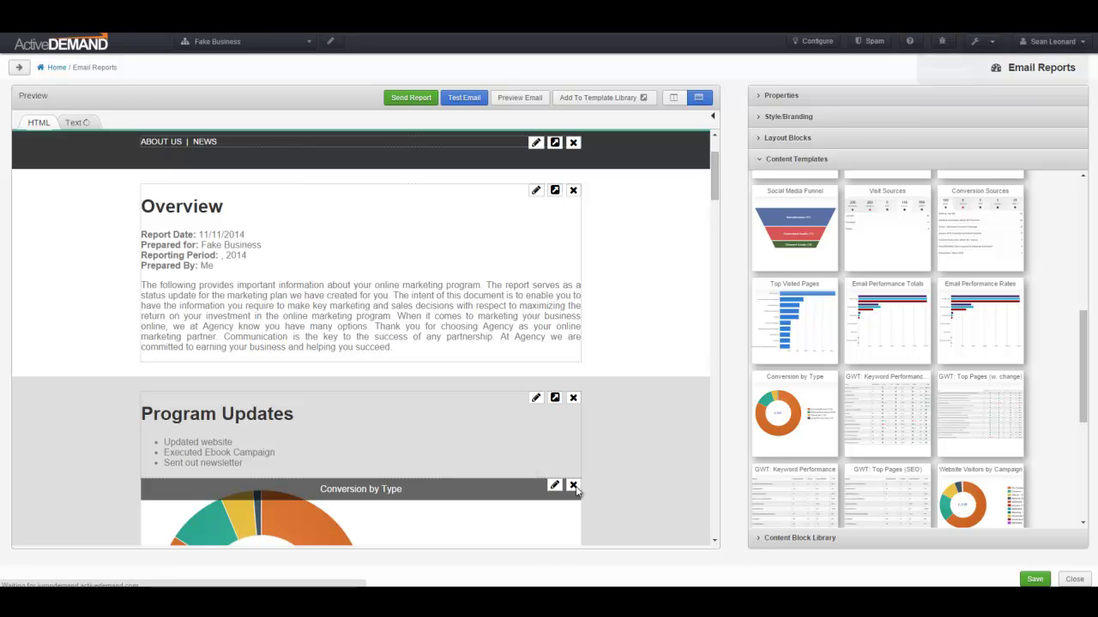
Step: Examine the report's block structure in layout view and return to content view
drag(717, 207, 719, 247)
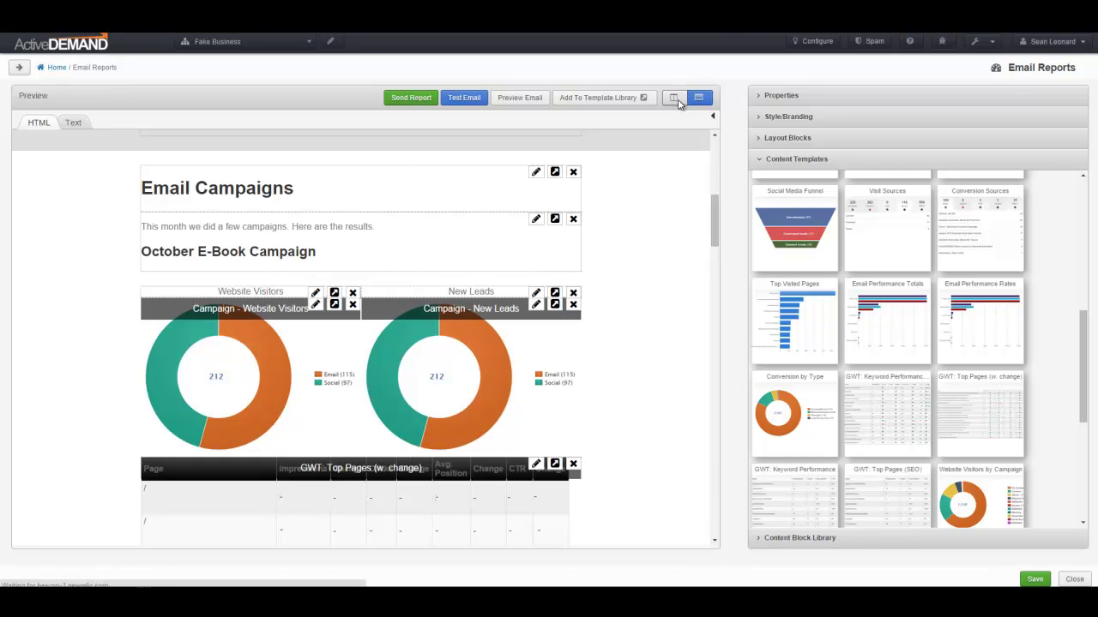
click(675, 99)
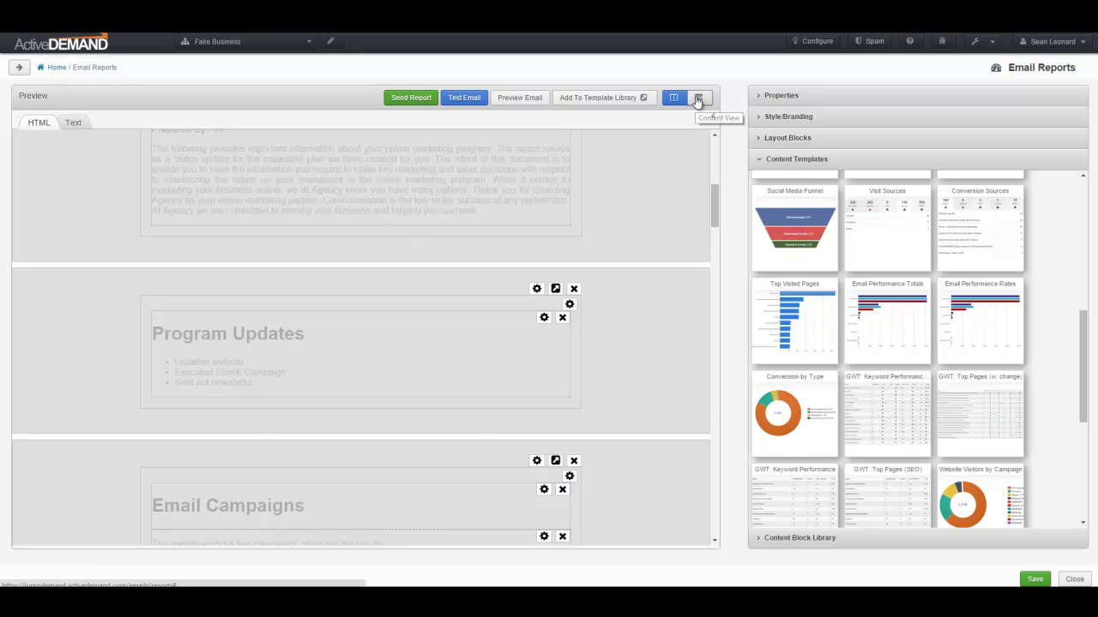
click(698, 98)
Step: Examine the settings of the Campaign - New Leads widget in the October E-Book Campaign section without changing them
drag(717, 214, 715, 228)
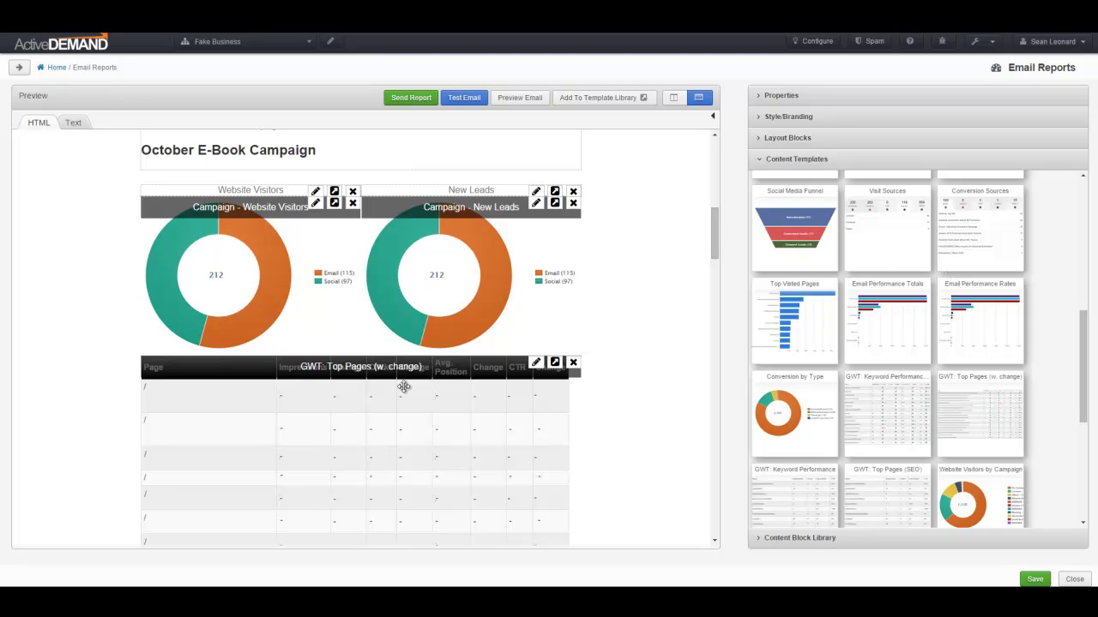
click(536, 204)
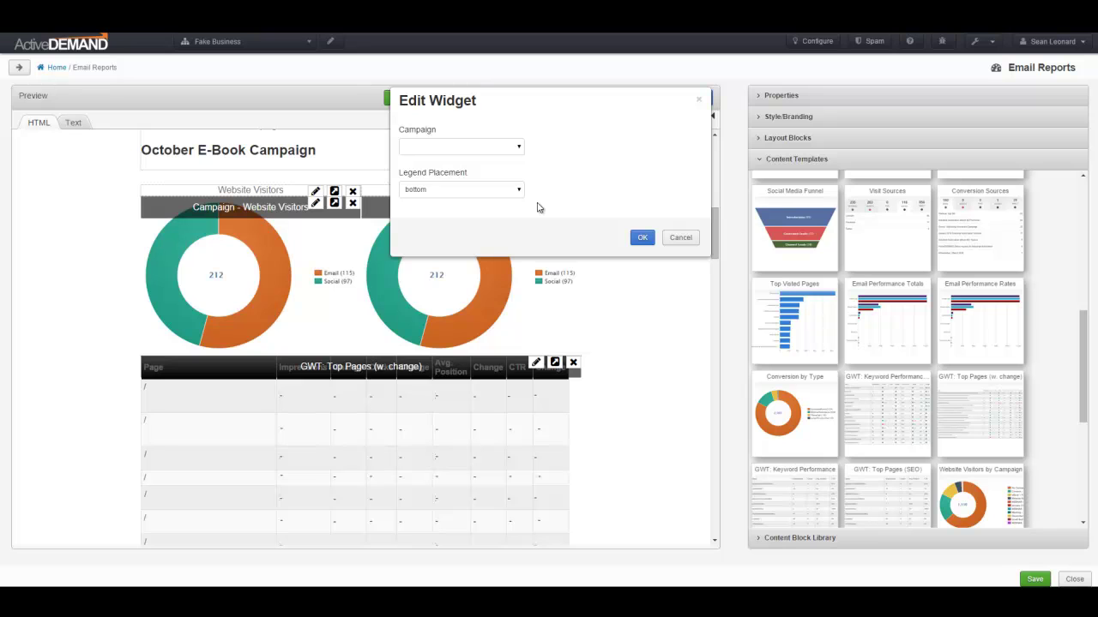
click(688, 238)
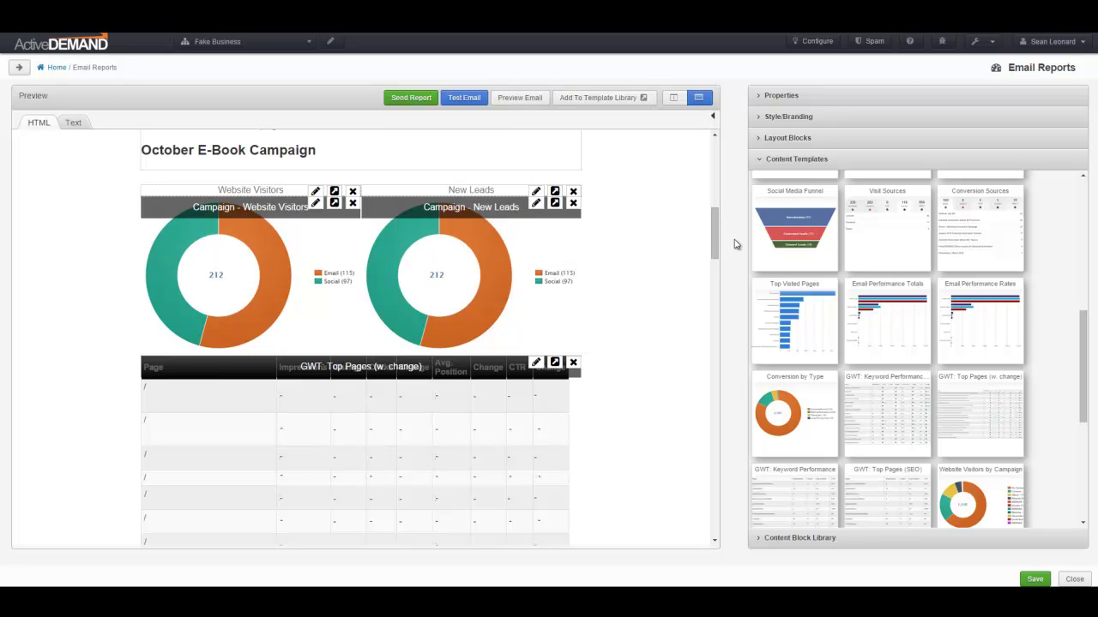
Step: Try setting Annotations to Auto for the Site Stats widget under Website Analytics, and cancel the edit
drag(713, 236, 713, 309)
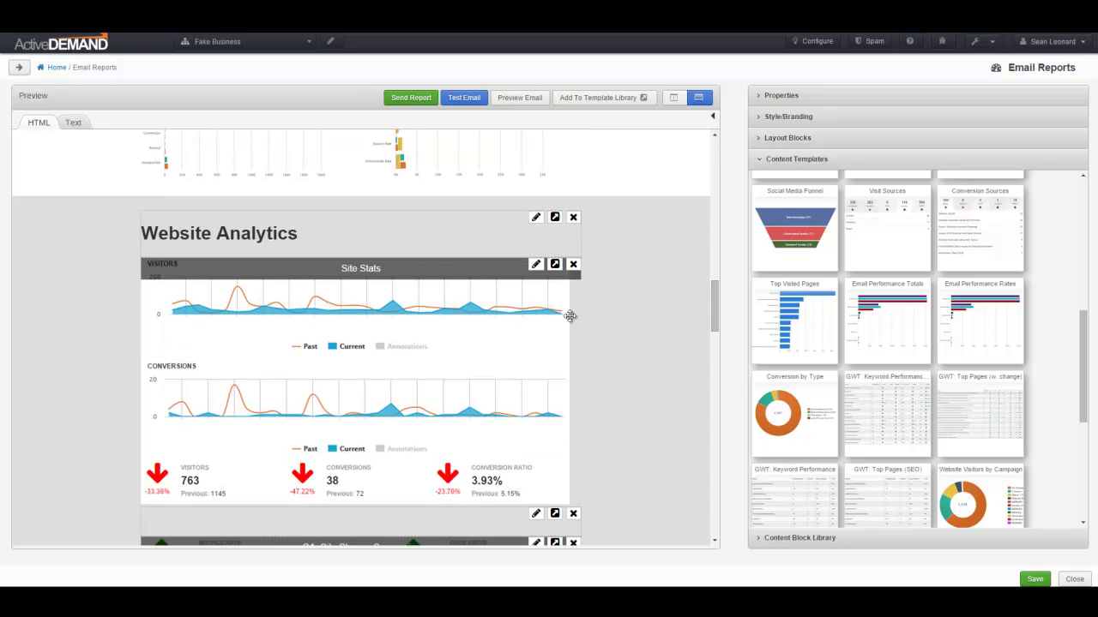
click(536, 265)
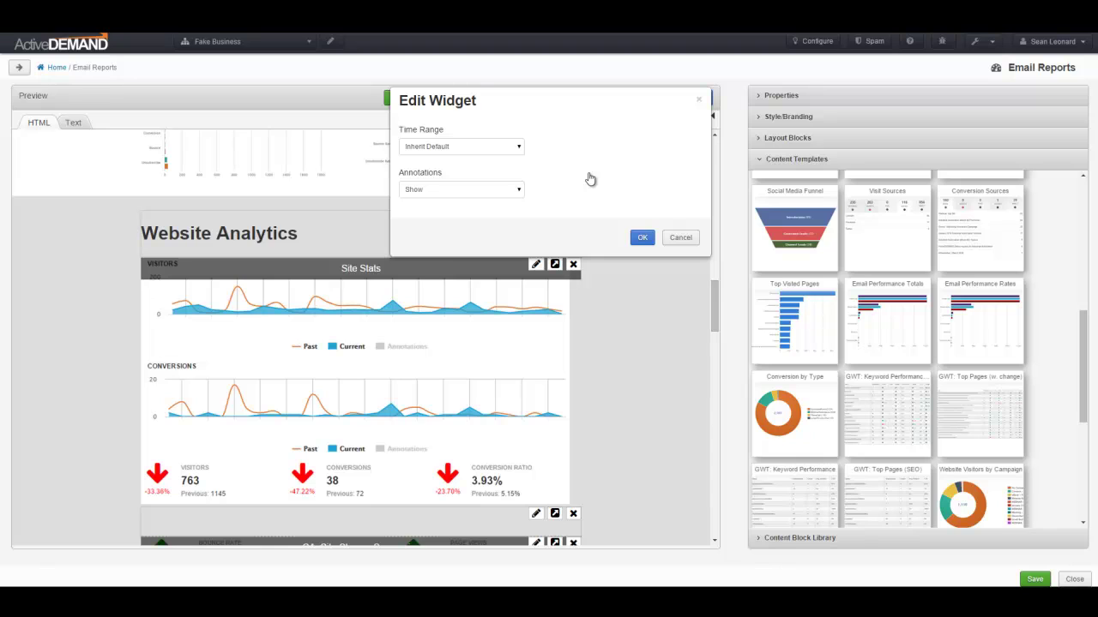
click(498, 195)
click(464, 202)
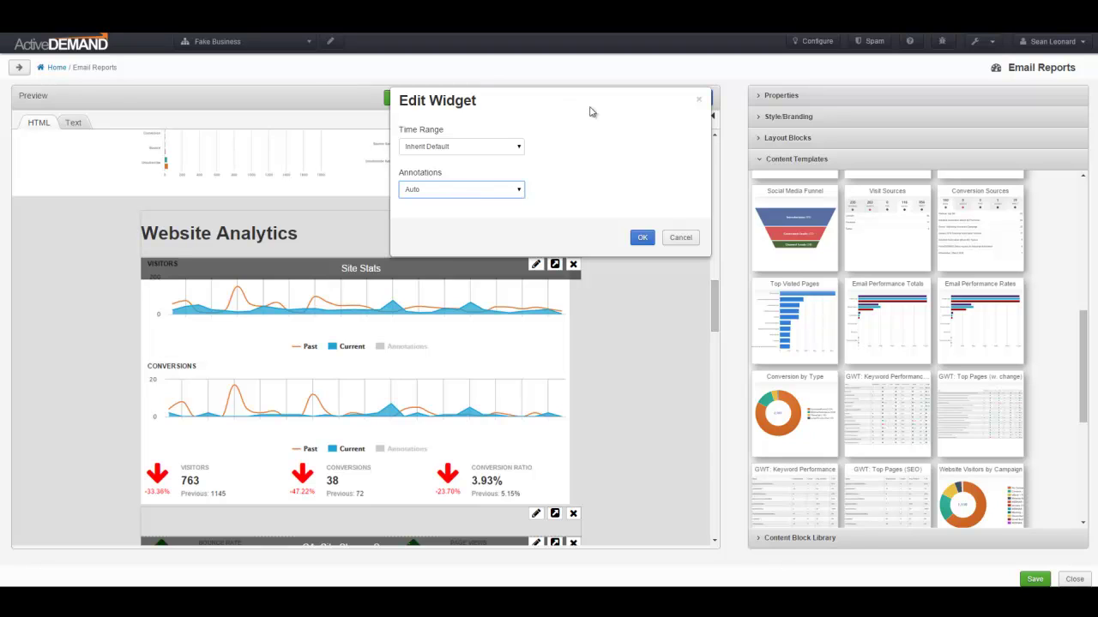
click(683, 238)
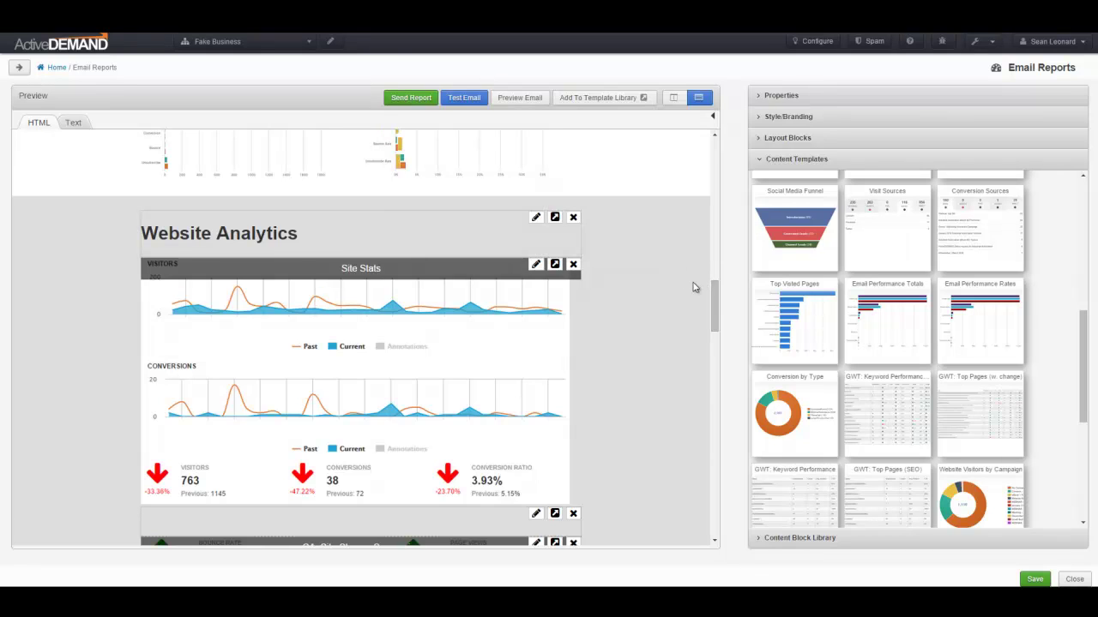
Step: Examine the Style/Branding settings, including the selected brand and its preview, alongside the report content
drag(716, 317, 716, 294)
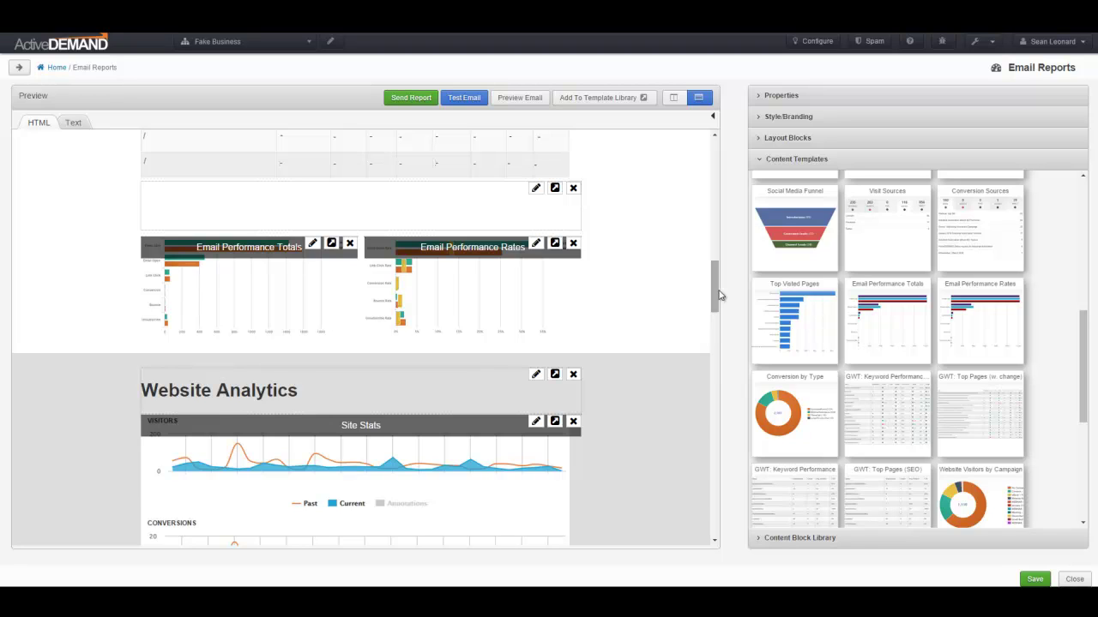
click(840, 118)
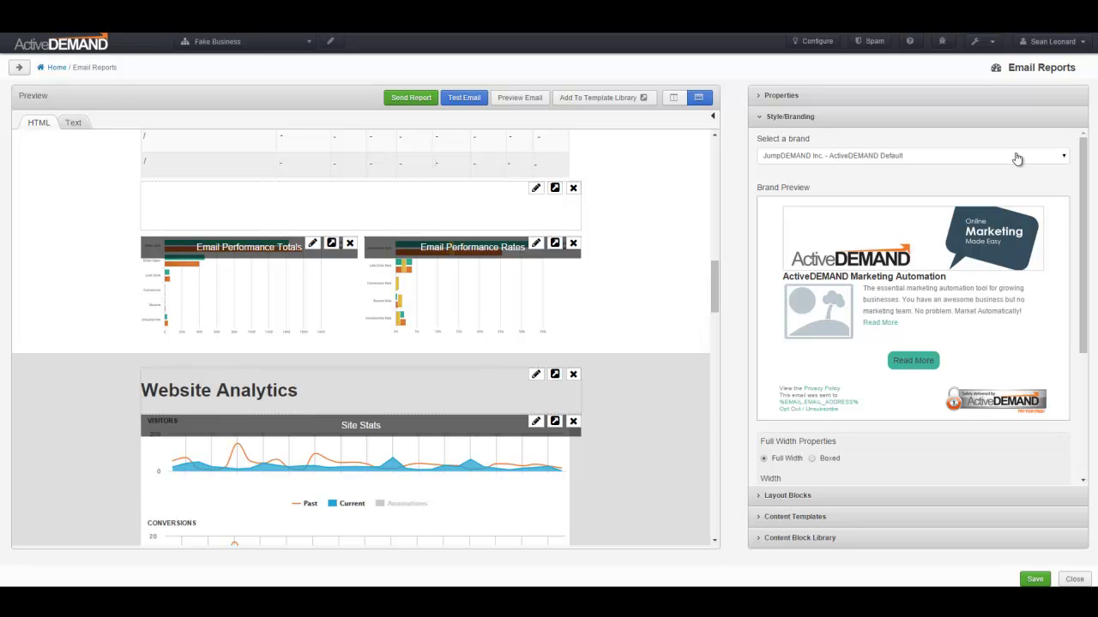
mouse_move(712, 299)
mouse_down()
mouse_move(714, 310)
mouse_move(708, 294)
mouse_up()
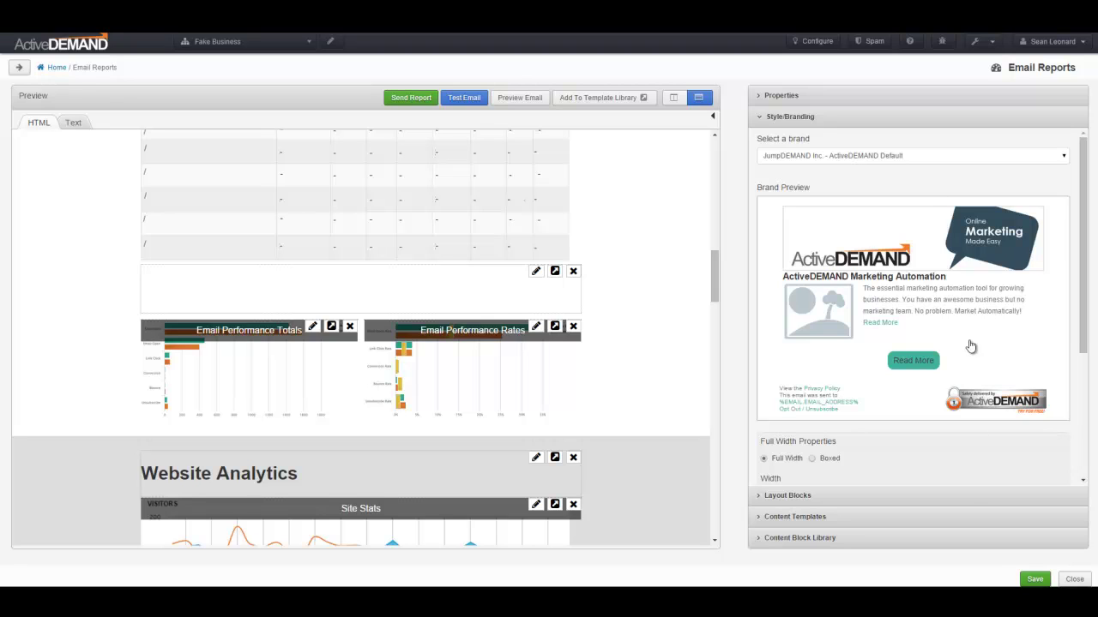
Step: Look through the report widgets available in Content Templates
click(913, 518)
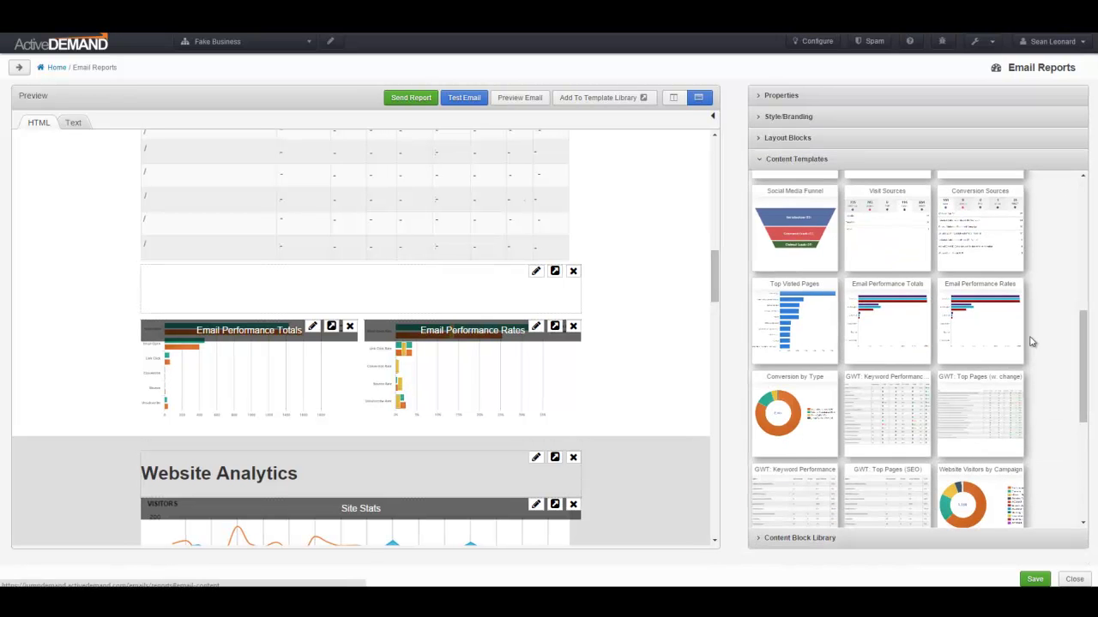
mouse_move(1084, 361)
mouse_down()
mouse_move(1072, 461)
mouse_move(1074, 375)
mouse_move(1085, 375)
mouse_up()
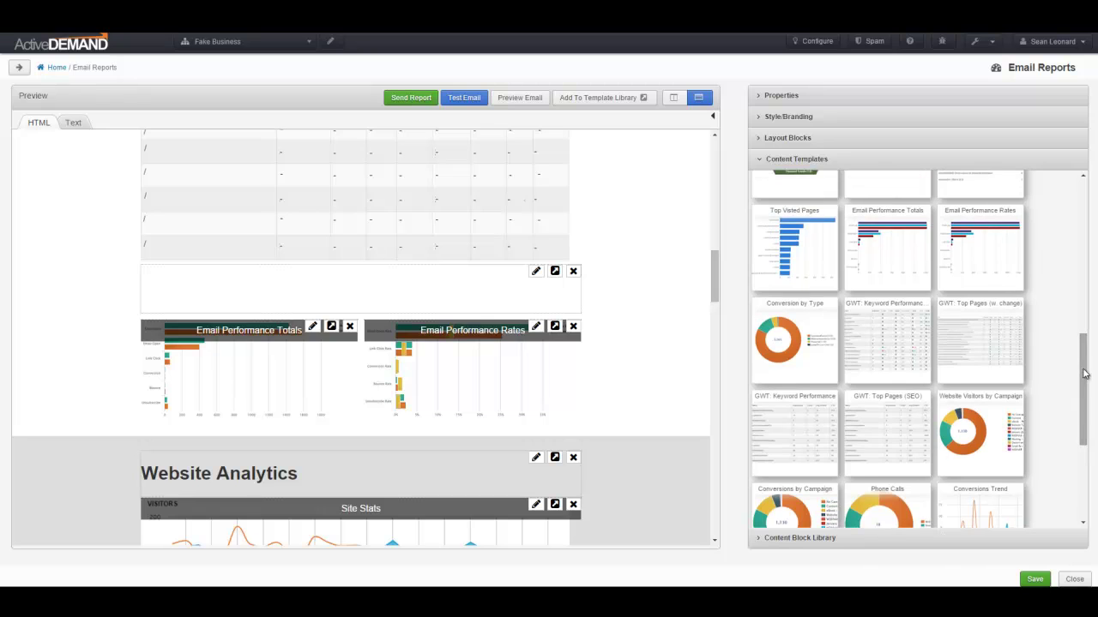